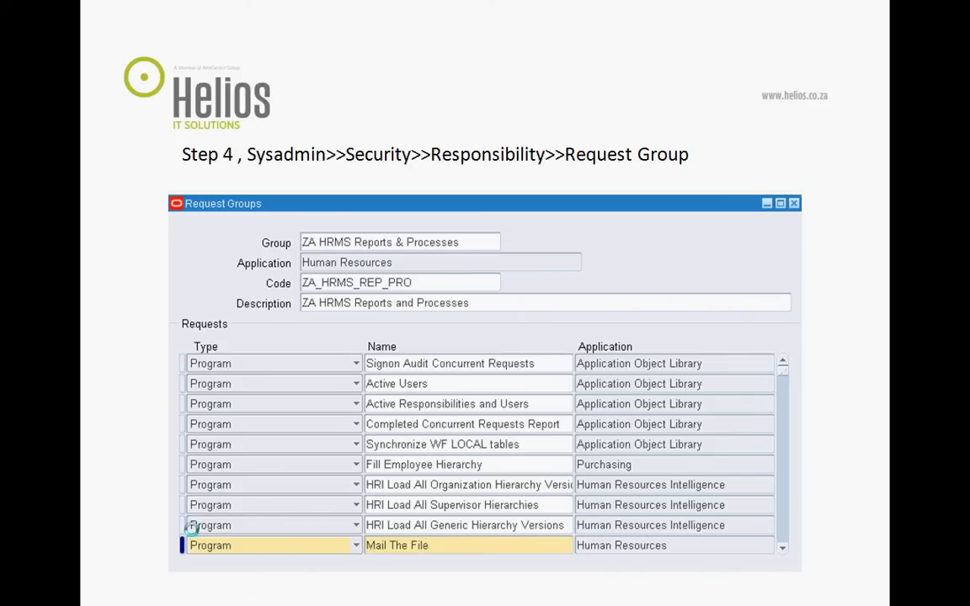
left_click(564, 558)
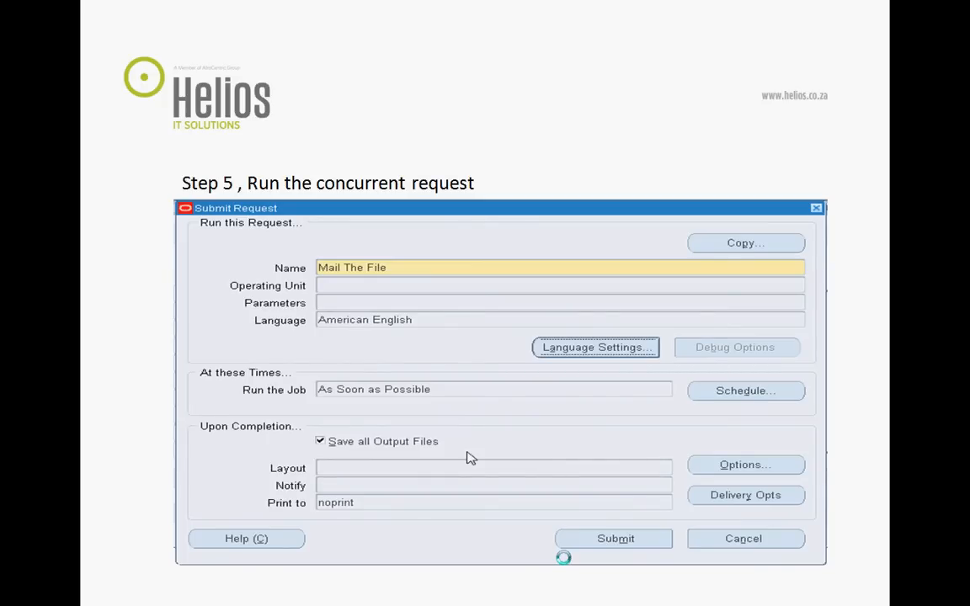
left_click(563, 558)
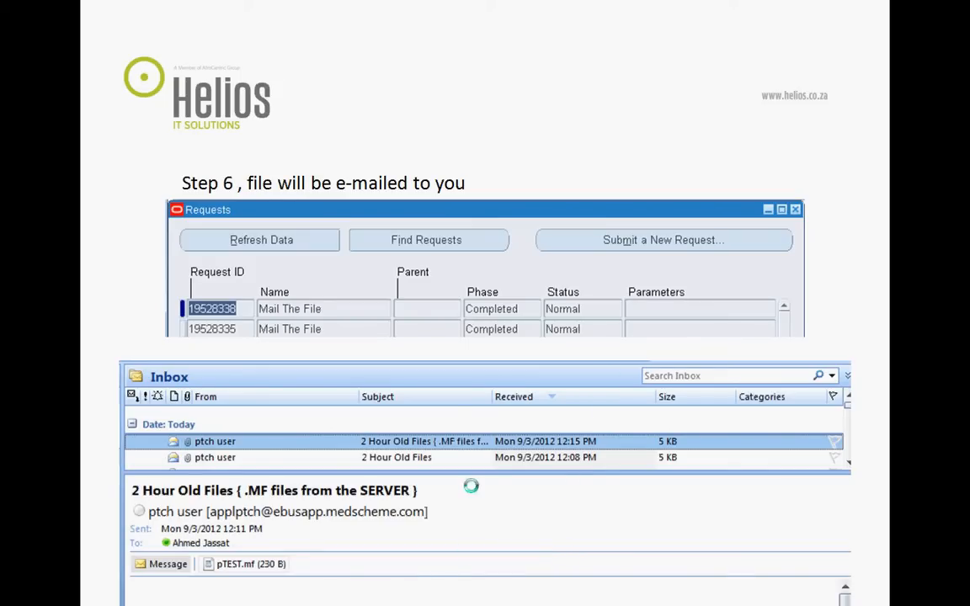
left_click(485, 509)
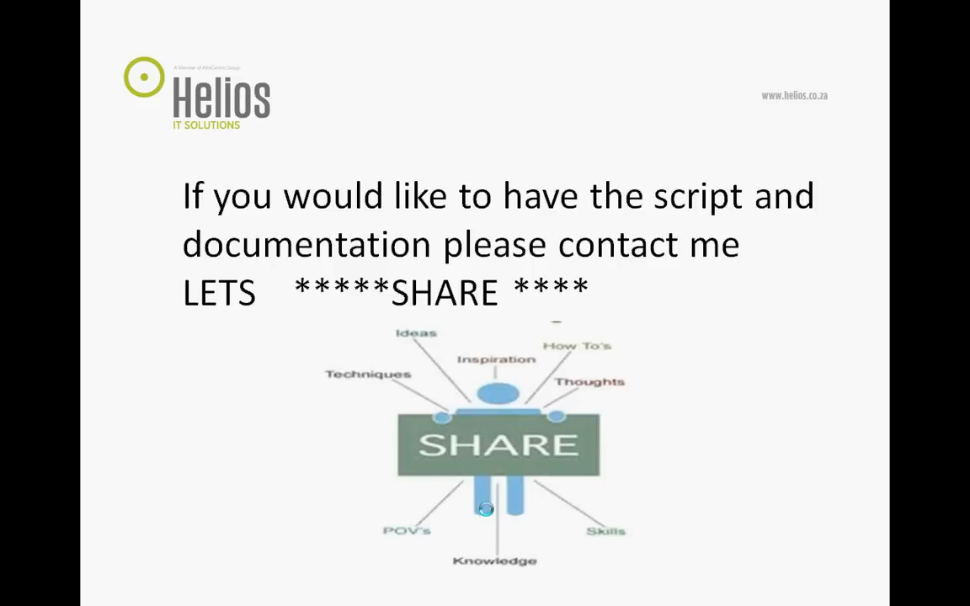
Leave the slide show, switch to Oracle Applications and change the responsibility to Application Developer.
key("Escape")
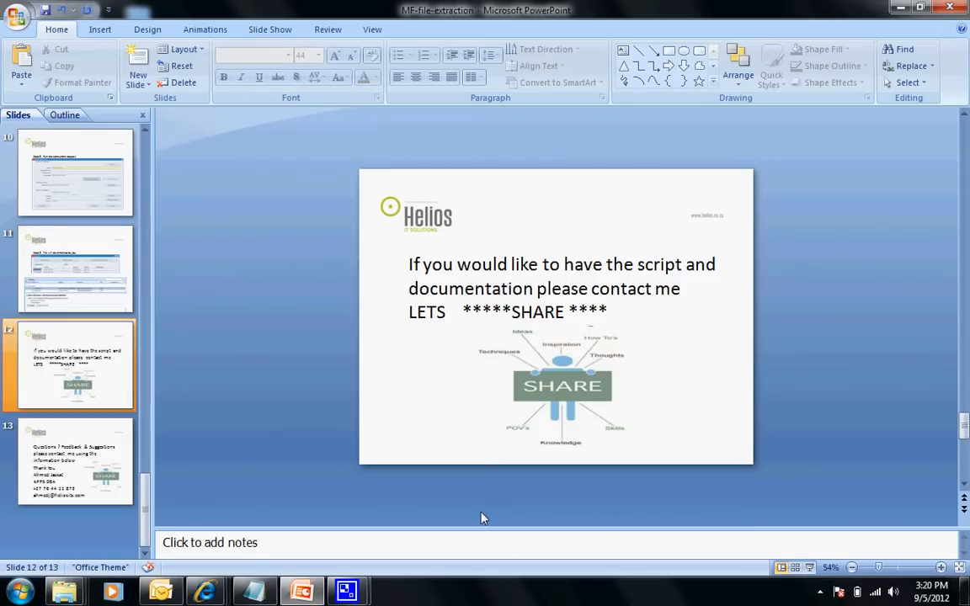
mouse_move(205, 592)
left_click(773, 498)
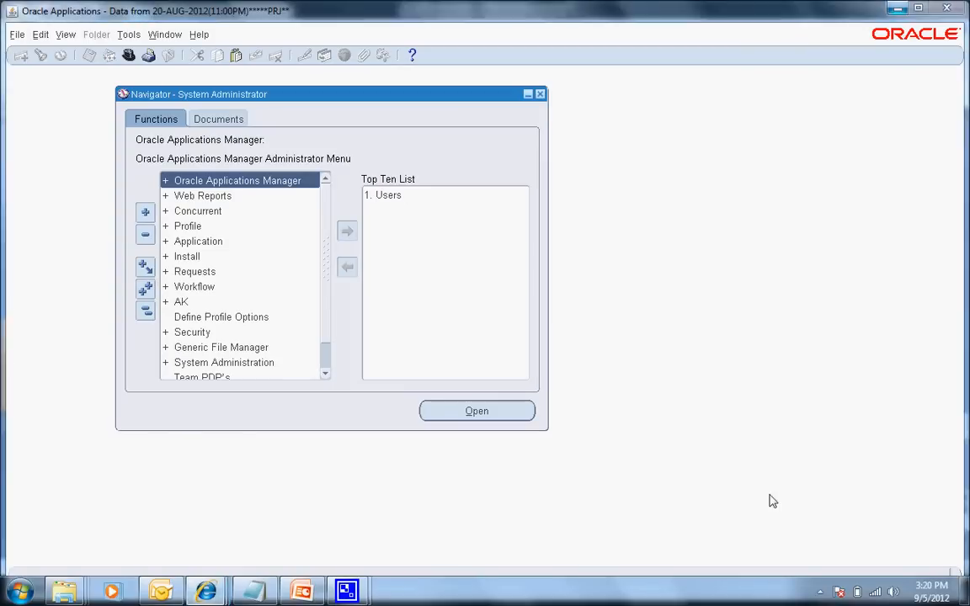
left_click(128, 55)
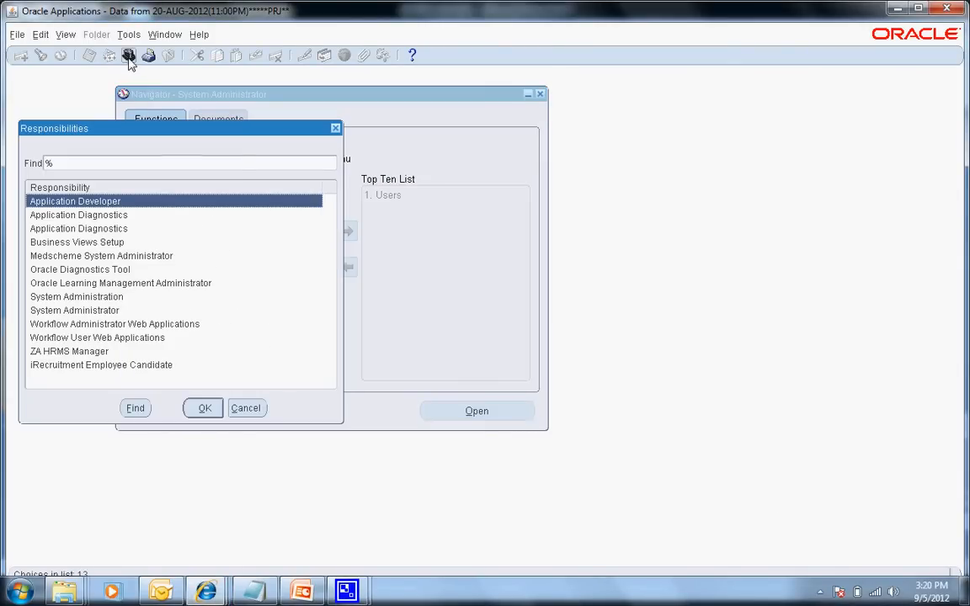
double_click(102, 206)
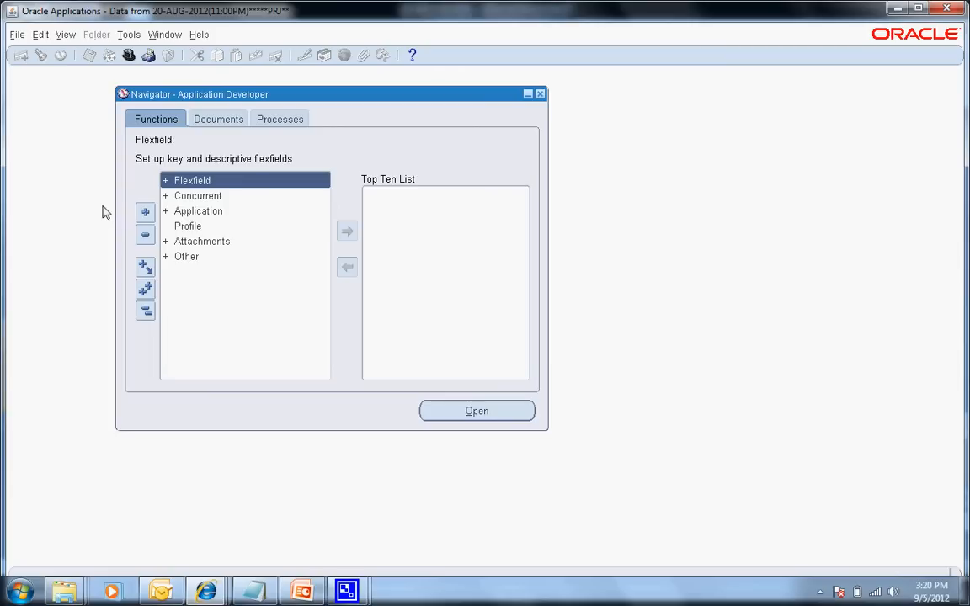
Query the concurrent program executables for "mail%", review the Mailfile executable's definition and close its form.
double_click(186, 197)
double_click(201, 211)
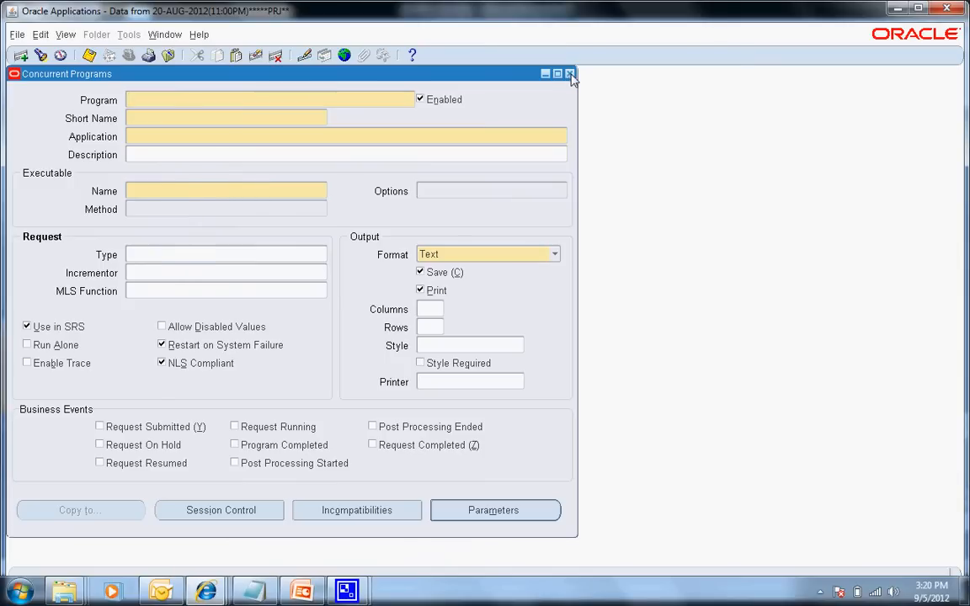
left_click(568, 74)
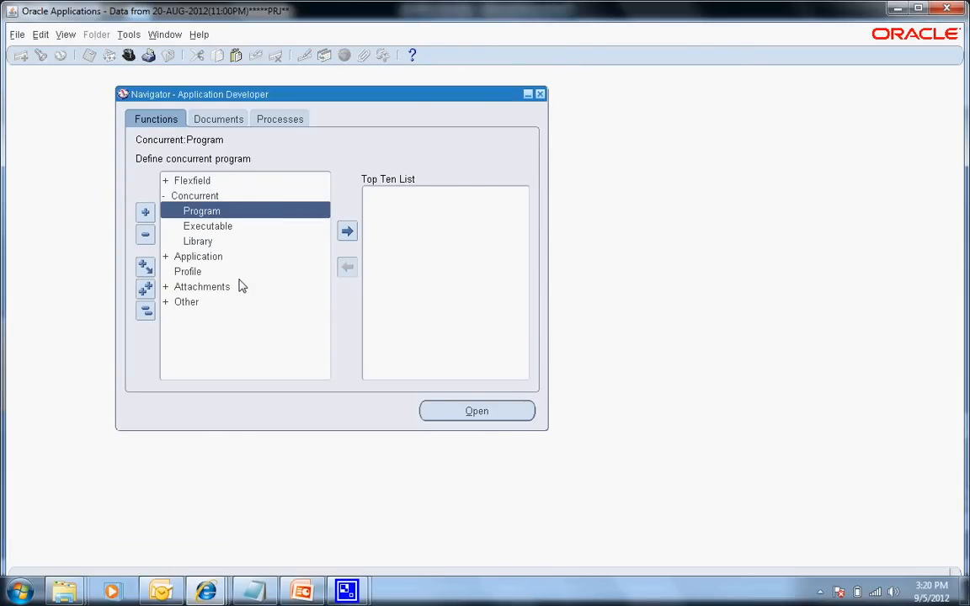
double_click(210, 226)
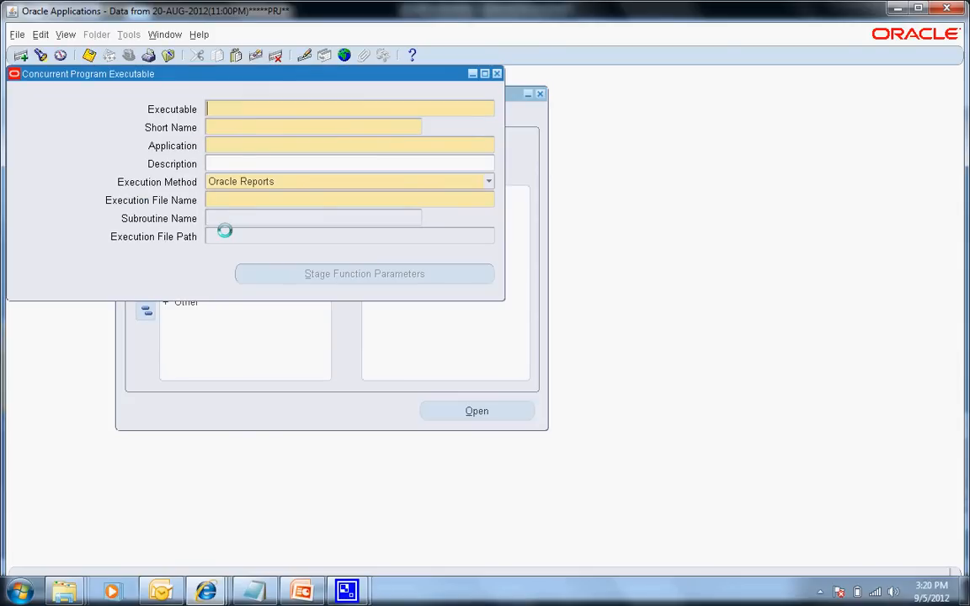
left_click(40, 56)
type("mail%")
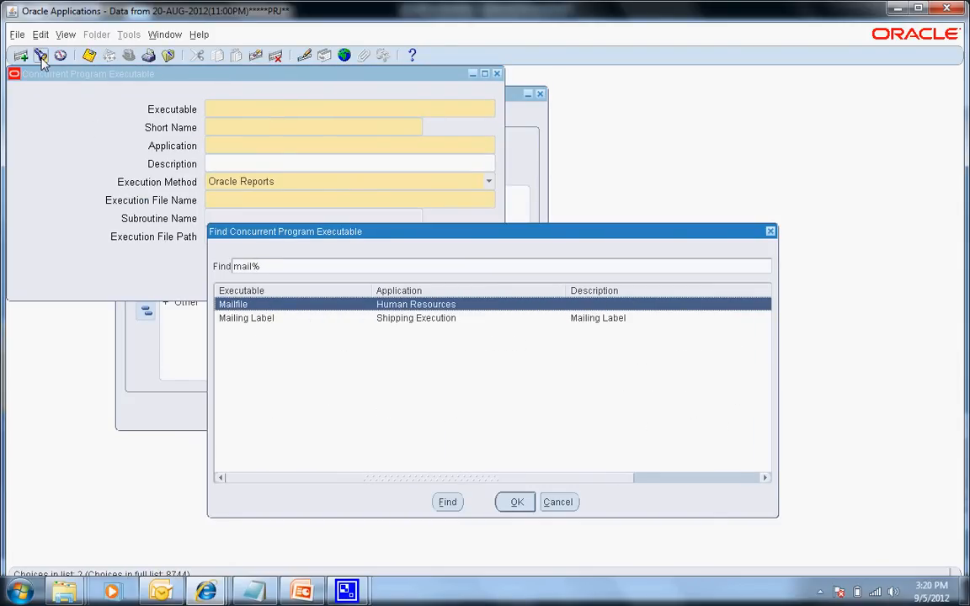
key("Return")
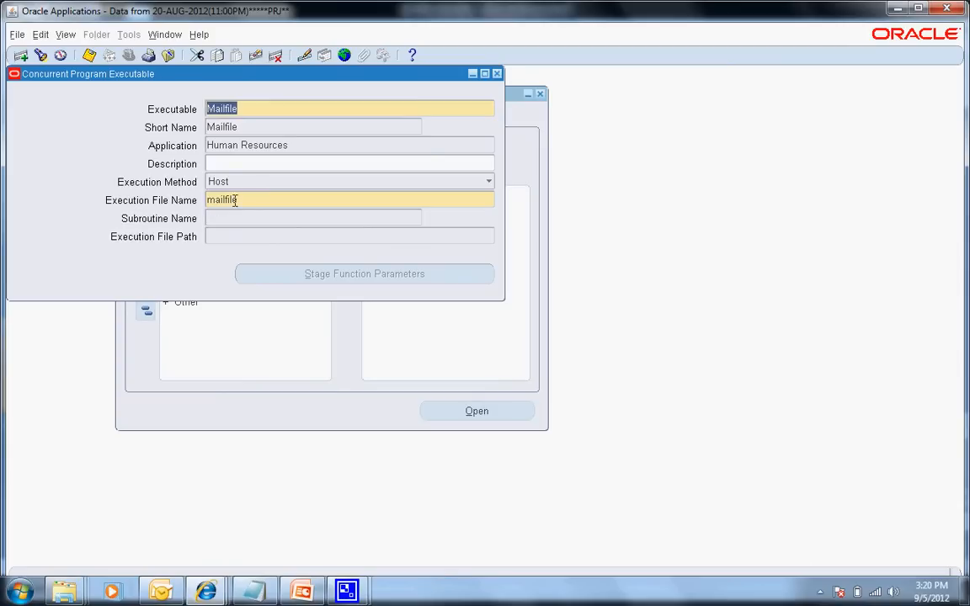
left_click(497, 74)
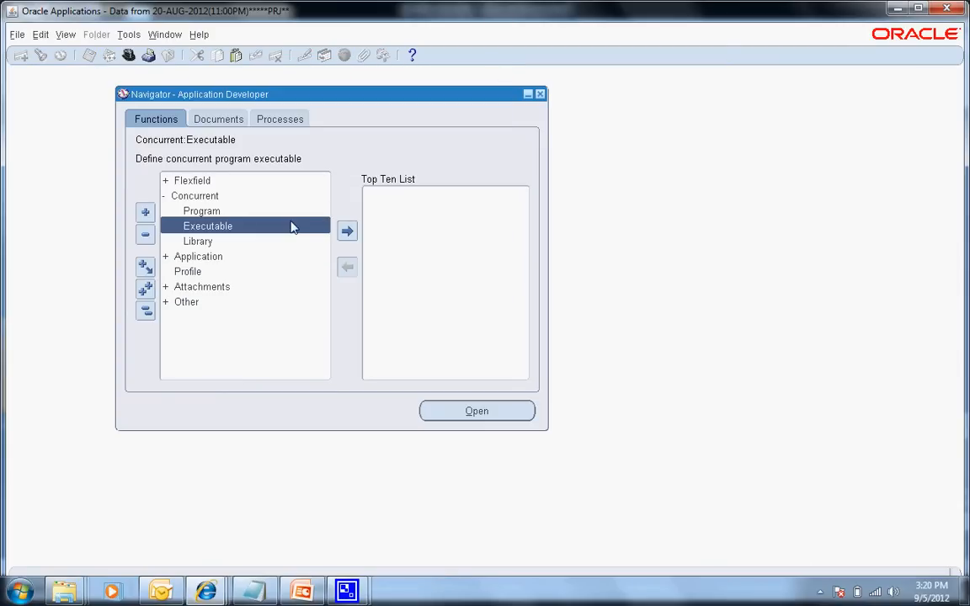
Query the concurrent programs for "mail%", review the Mail the file program's definition and close its form.
double_click(231, 210)
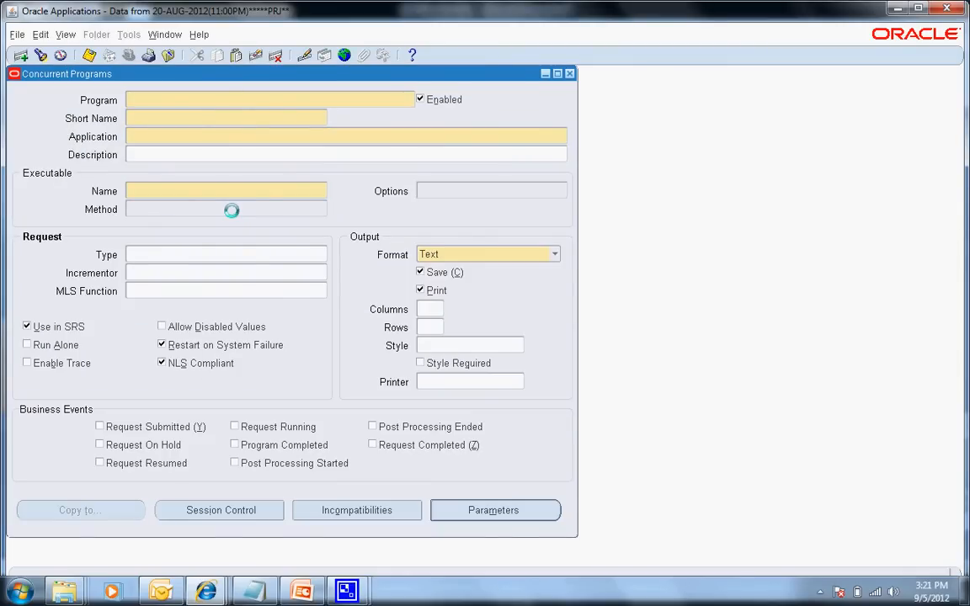
left_click(40, 55)
type("mail%")
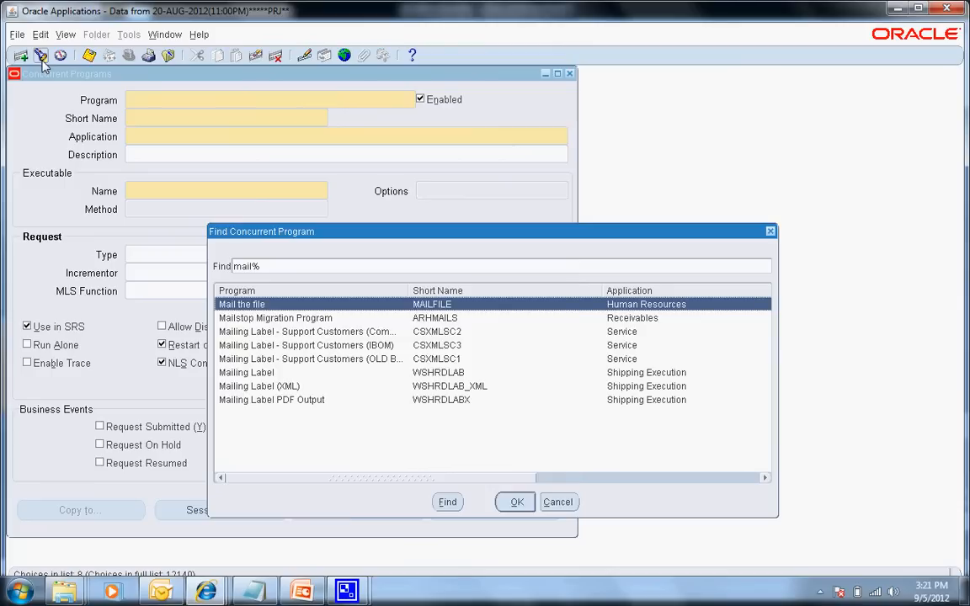
key("Return")
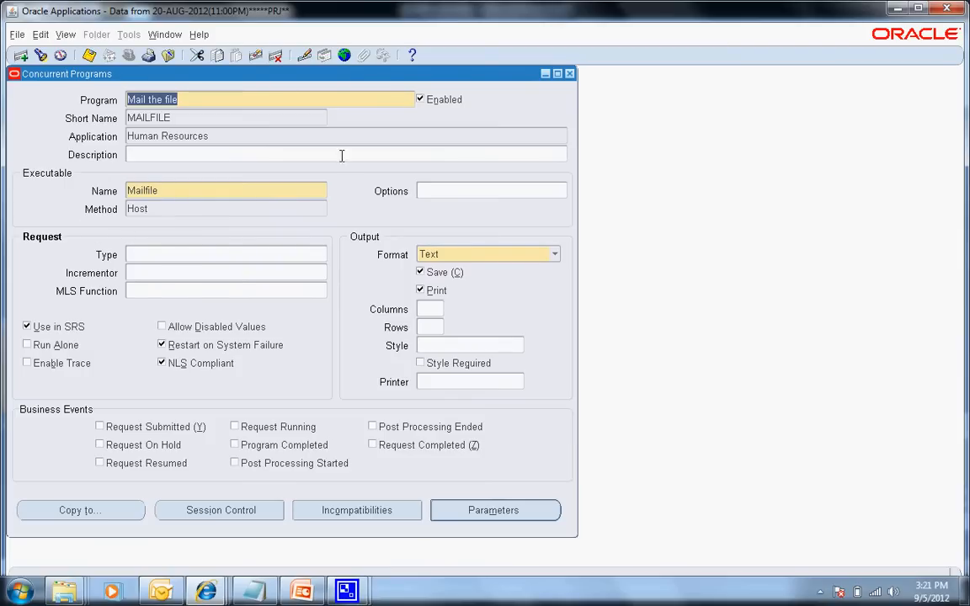
left_click(569, 74)
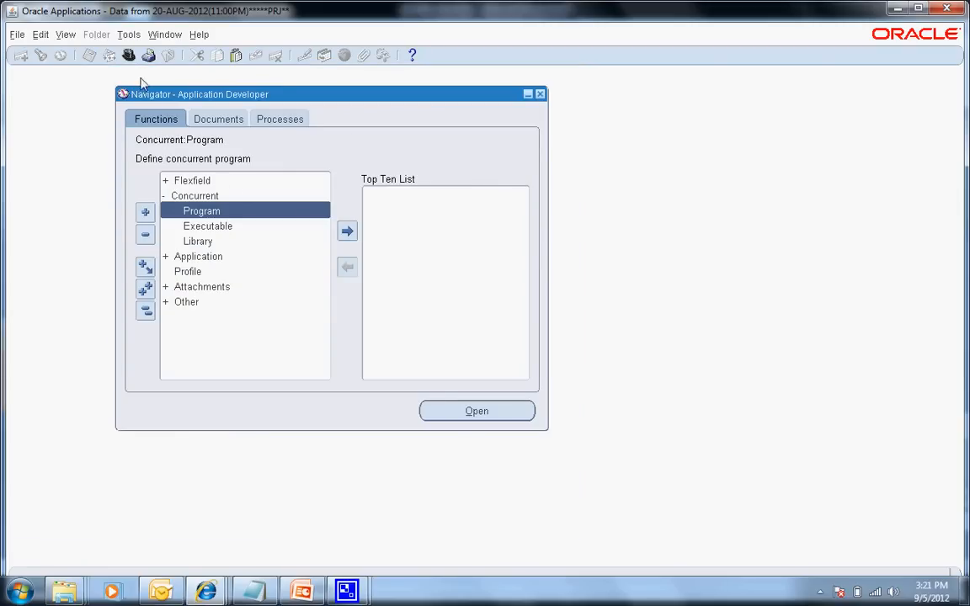
Change the responsibility to System Administrator and open the Request Group form under Security, Responsibility.
left_click(128, 55)
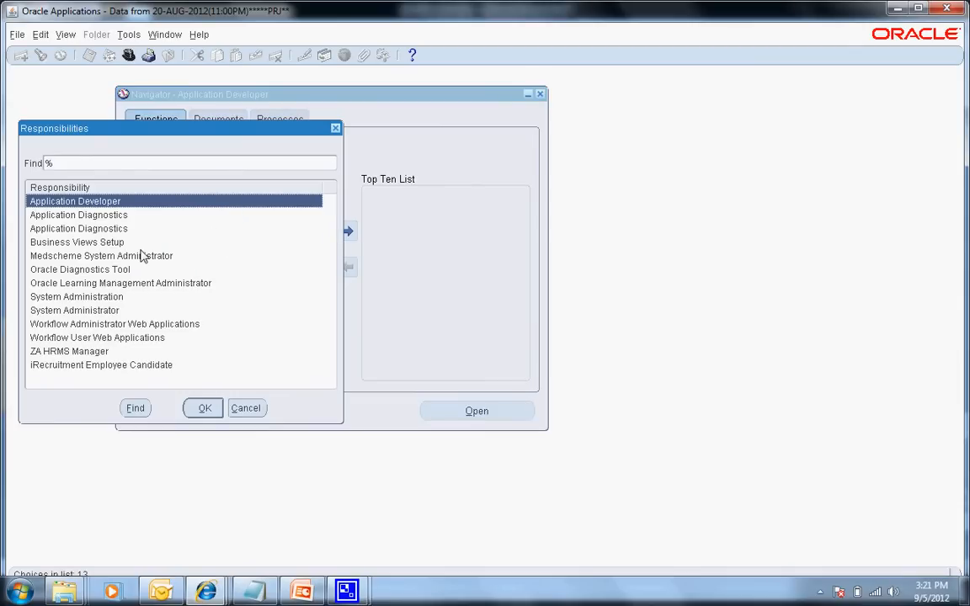
double_click(123, 310)
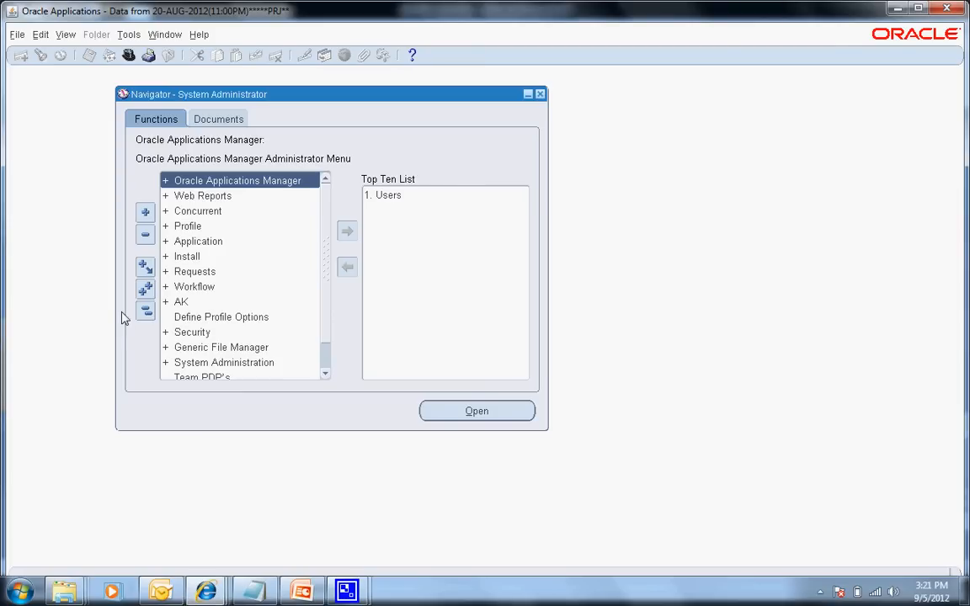
double_click(187, 333)
left_click(192, 345)
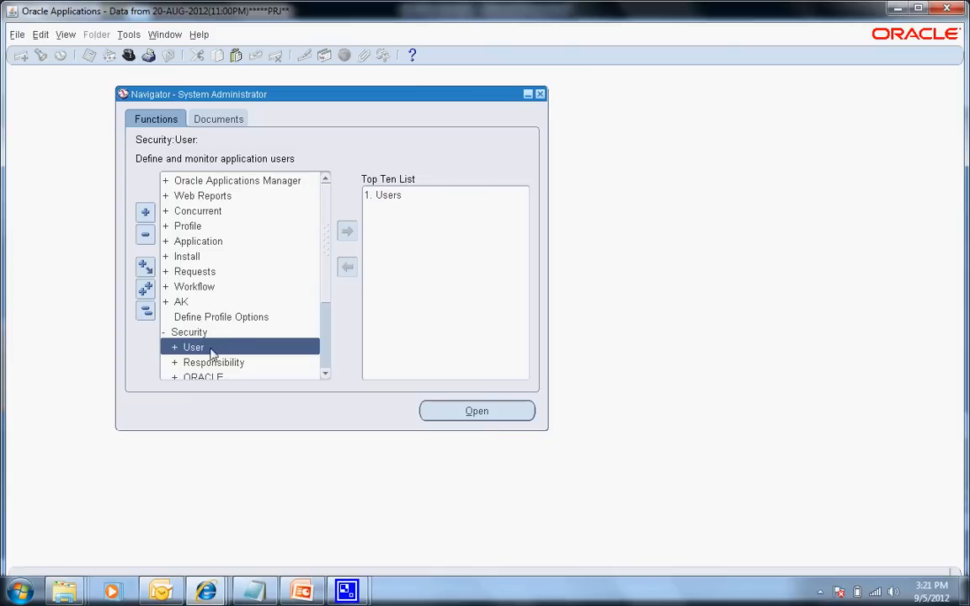
double_click(213, 362)
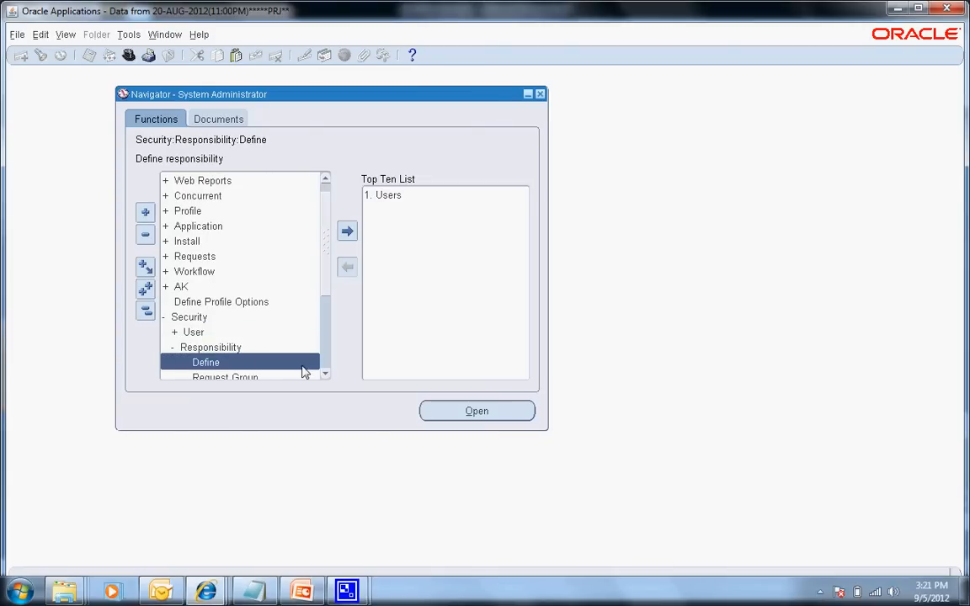
left_click(324, 374)
left_click(324, 373)
double_click(253, 348)
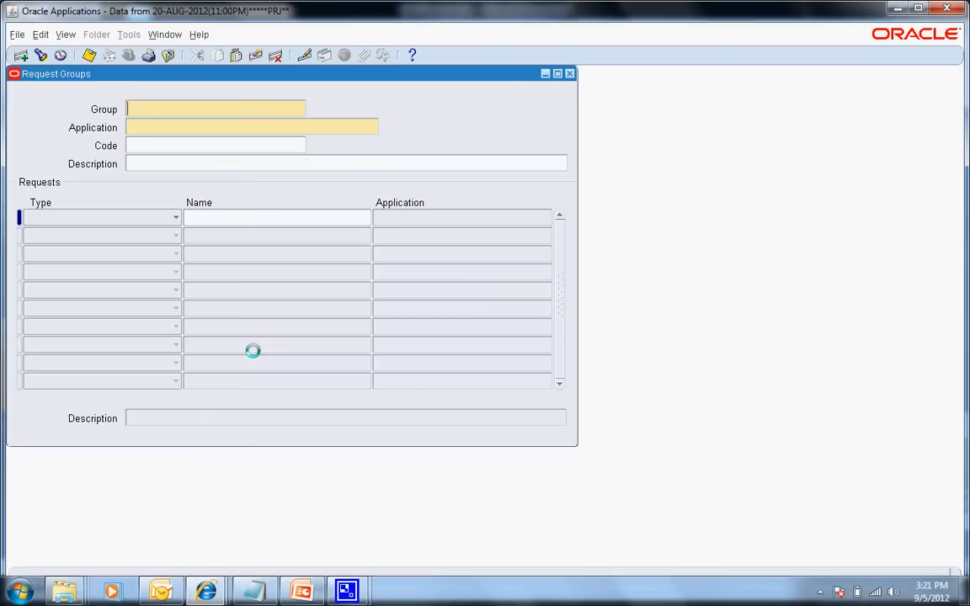
Find the request groups starting with "za" and load ZA HRMS Reports & Processes.
left_click(41, 55)
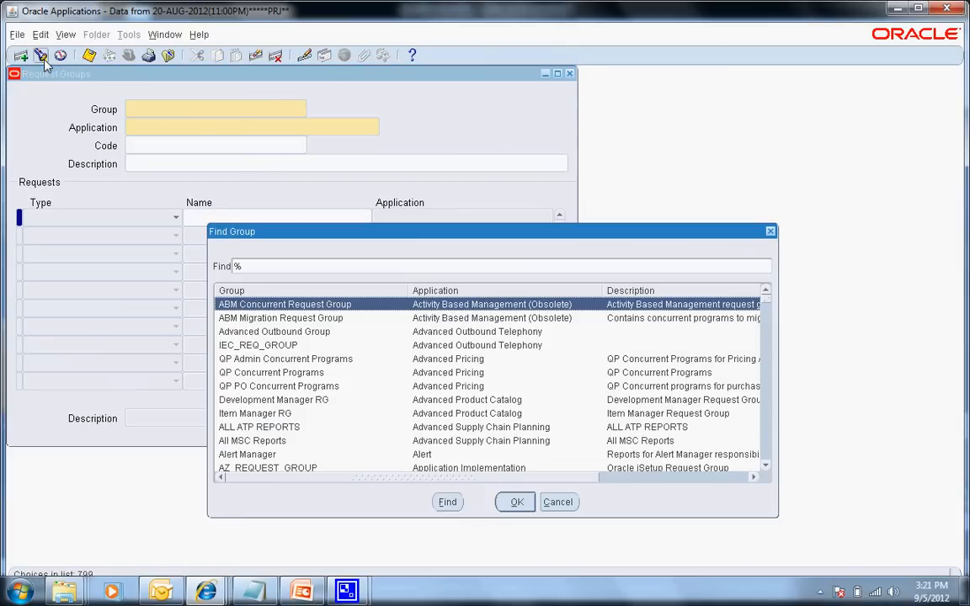
type("za")
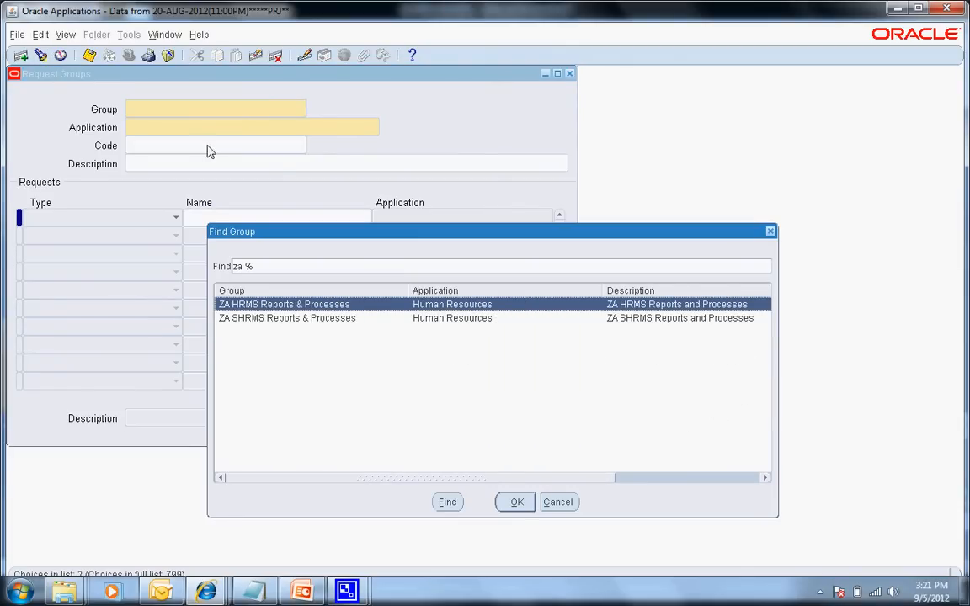
double_click(275, 307)
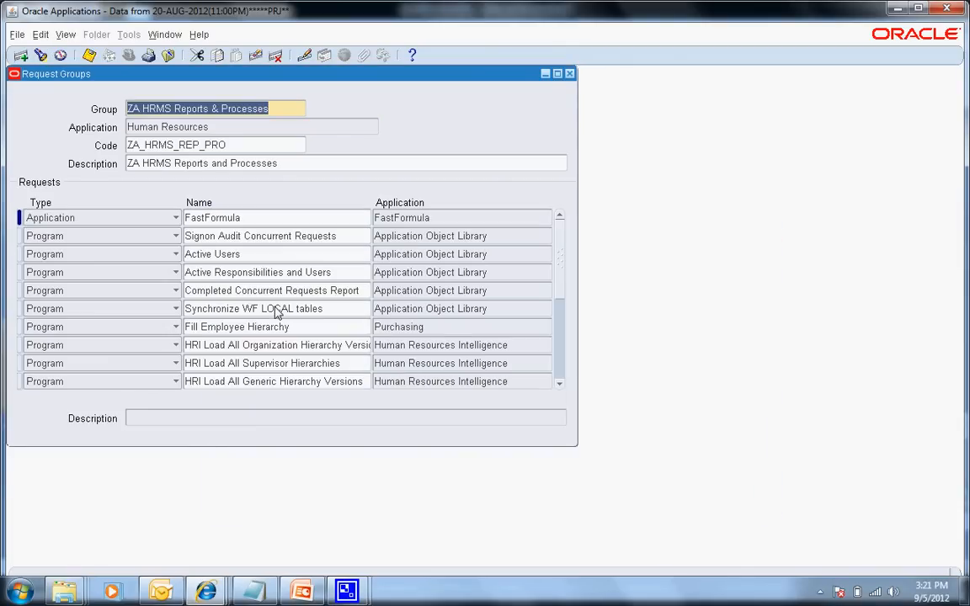
Replace the HRI Load All Generic Hierarchy Versions request with one of type Program named Mail the file.
left_click(154, 383)
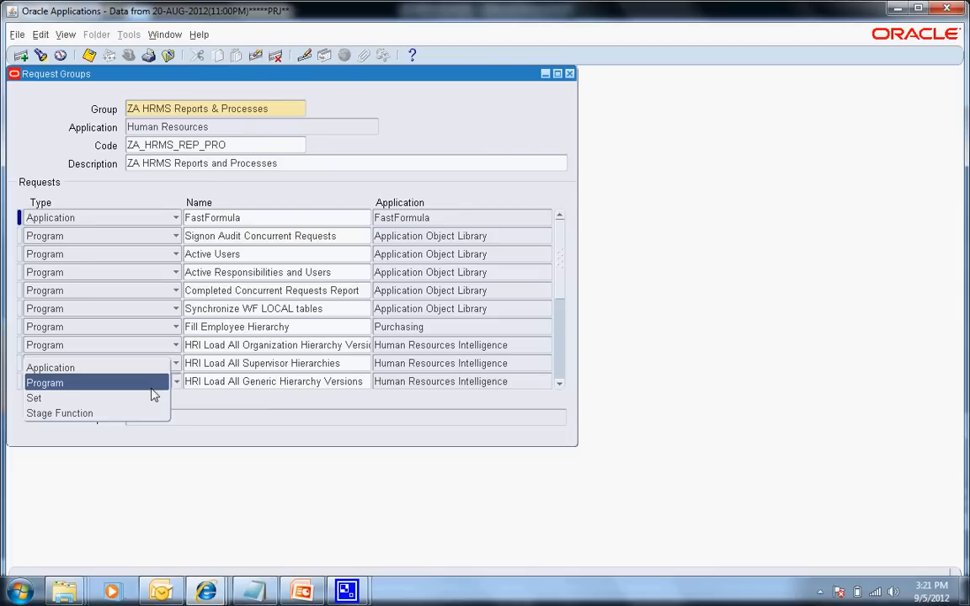
left_click(152, 389)
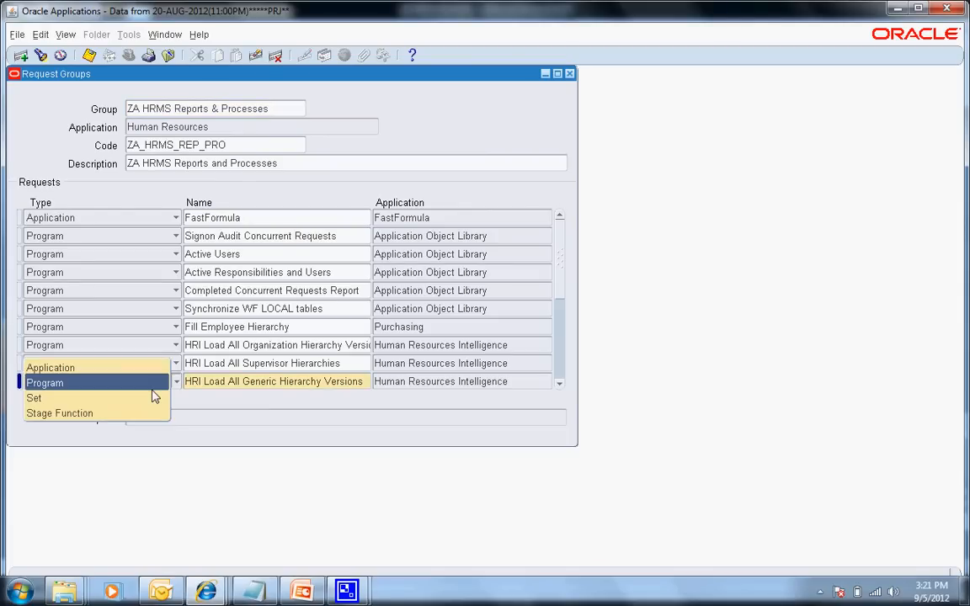
left_click(154, 395)
left_click(172, 381)
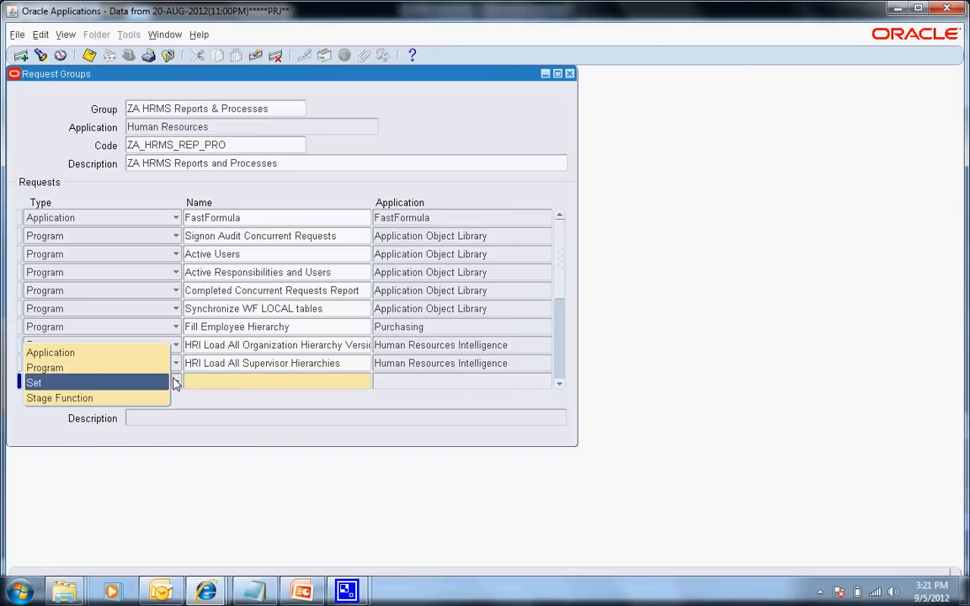
left_click(166, 370)
key("Tab")
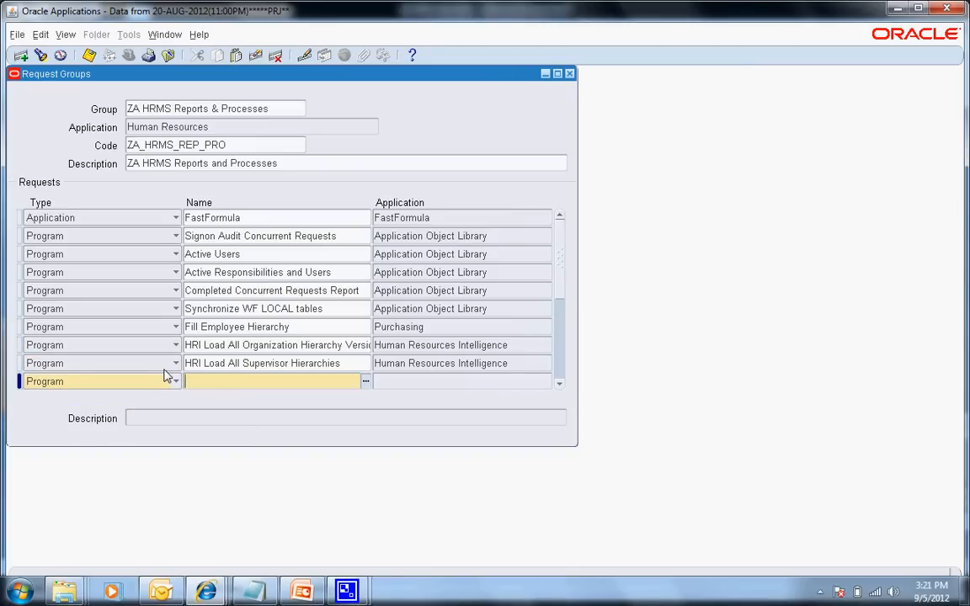
type("ma")
key("Tab")
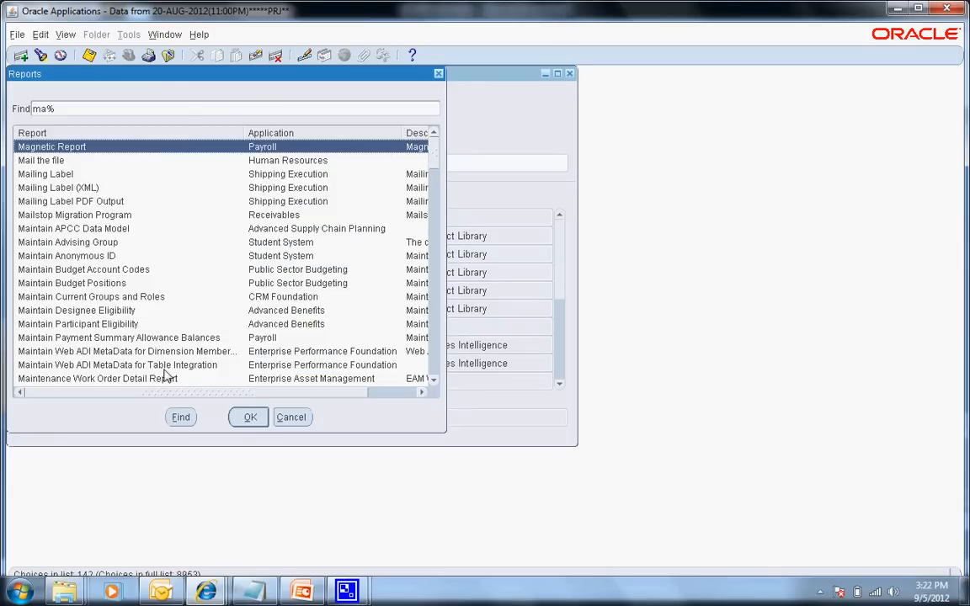
left_click(70, 162)
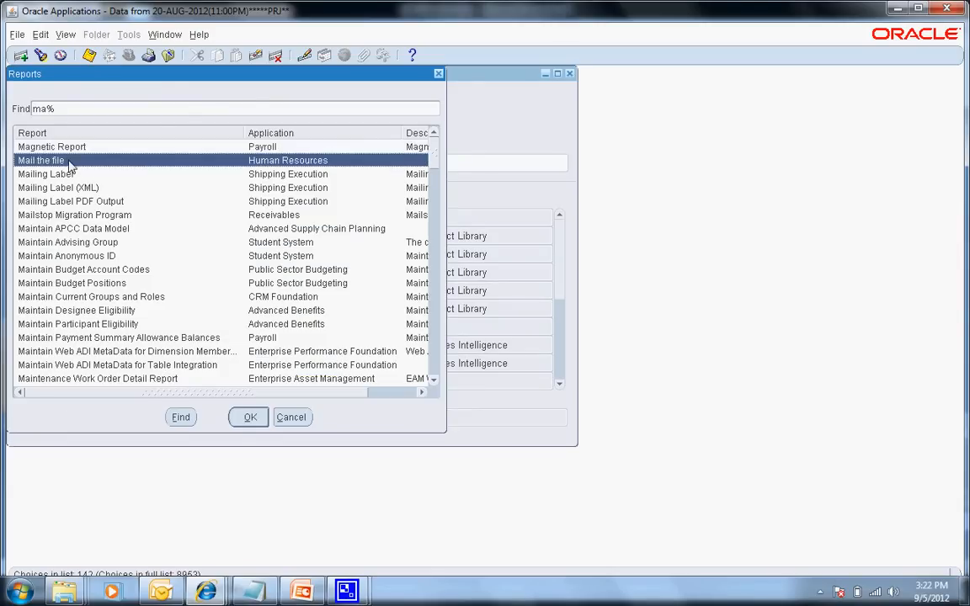
double_click(69, 162)
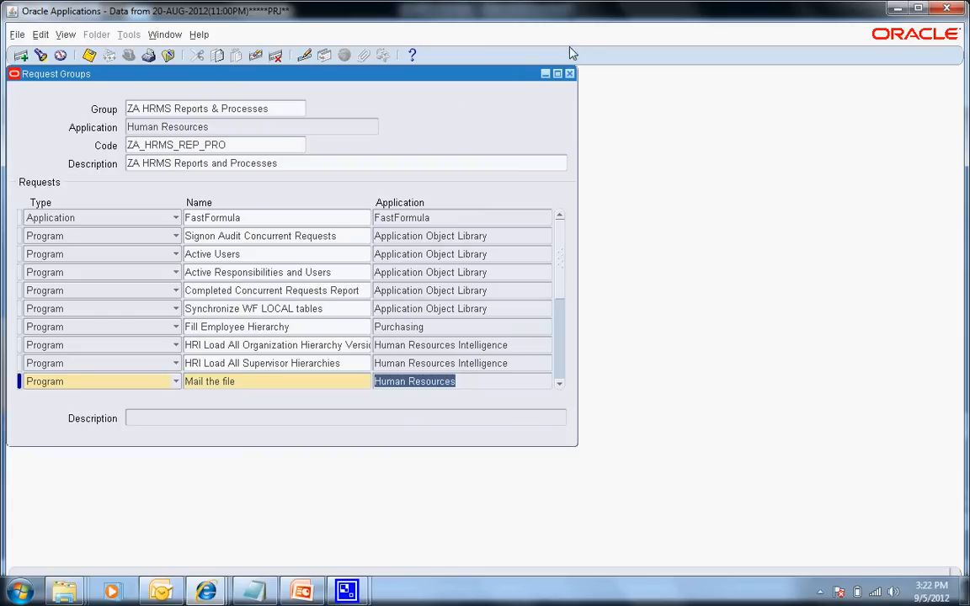
Close the Request Groups form and return to the System Administrator navigator.
left_click(569, 74)
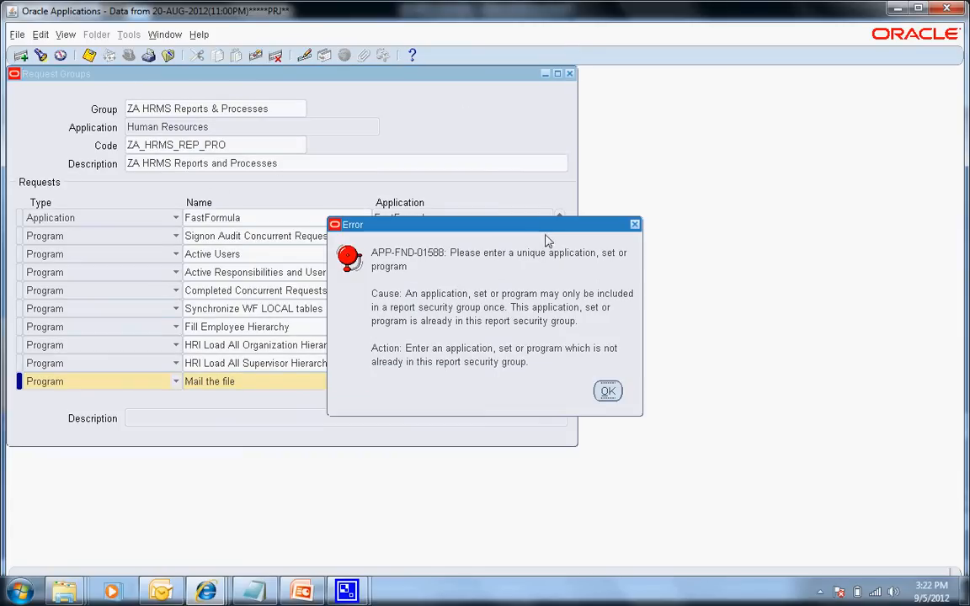
left_click(607, 390)
left_click(495, 358)
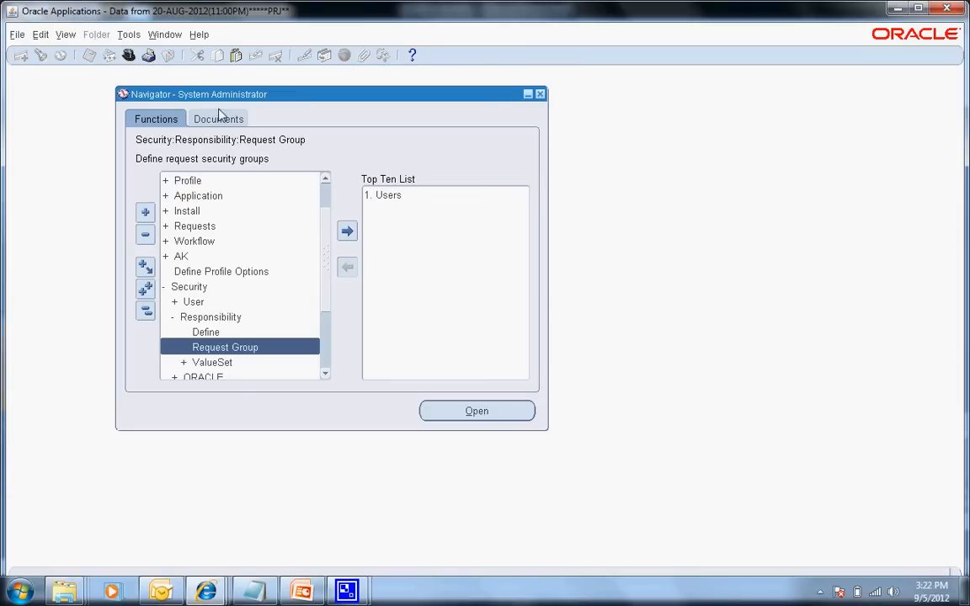
Switch the responsibility to ZA HRMS Manager and start a new request of type Single Request.
left_click(128, 56)
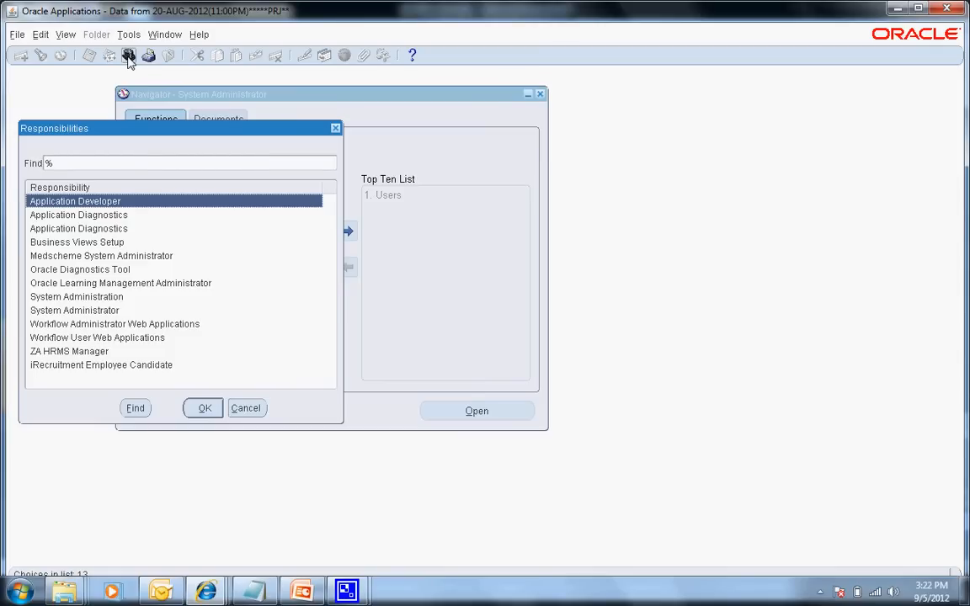
double_click(106, 354)
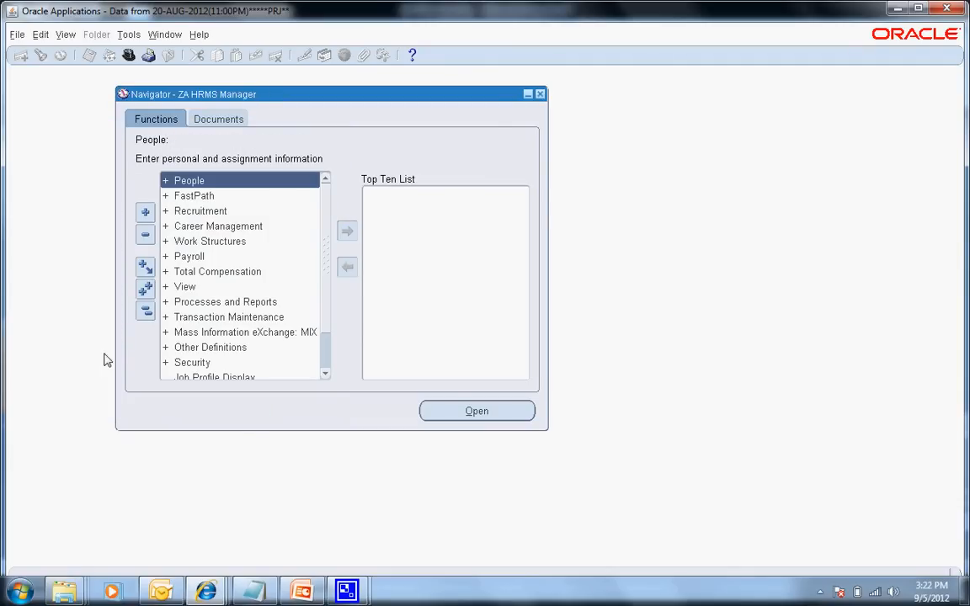
left_click(73, 32)
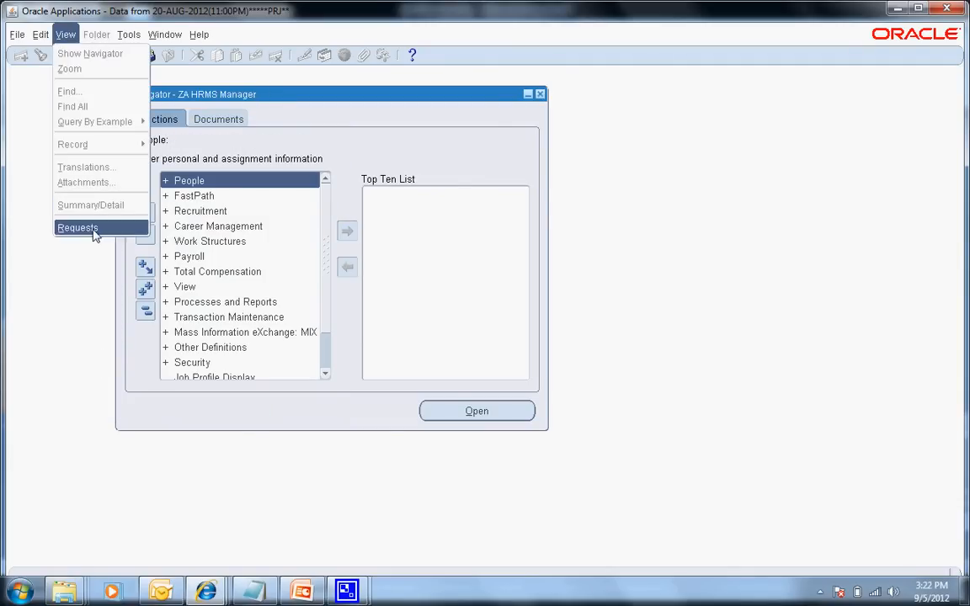
left_click(94, 232)
left_click(206, 400)
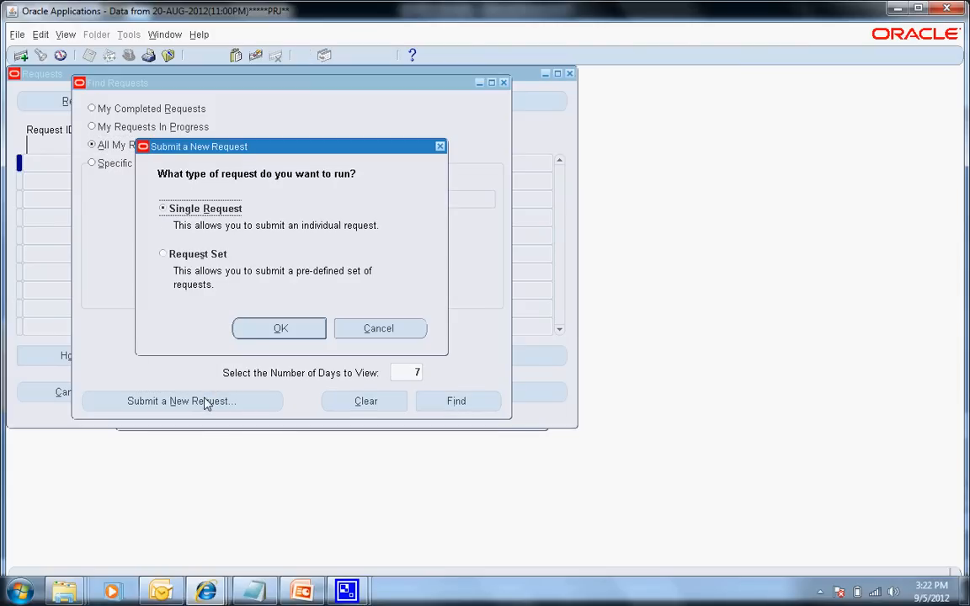
left_click(261, 336)
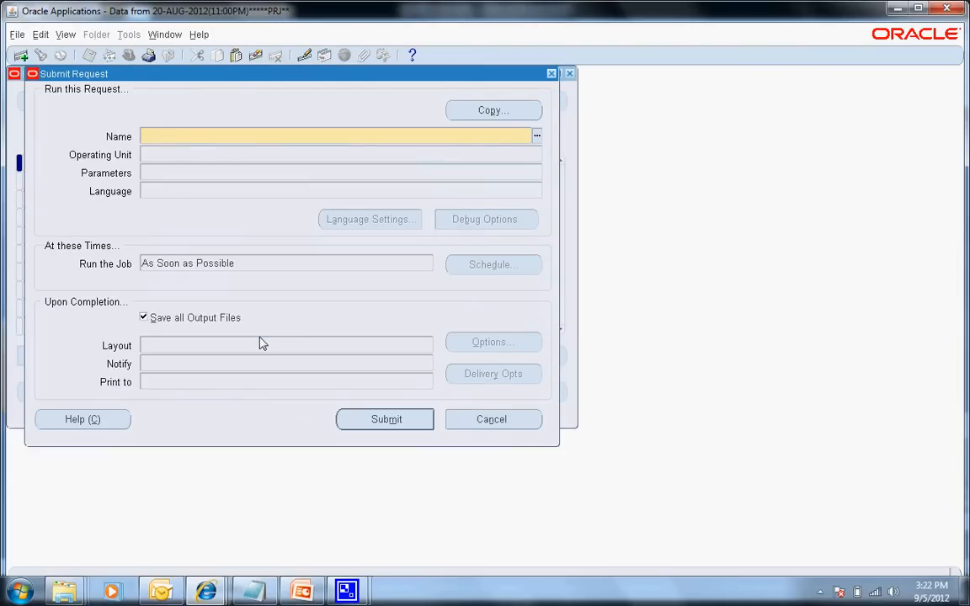
Submit the Mail the file request with its default options and decline submitting another request.
type("Mail the file")
key("Tab")
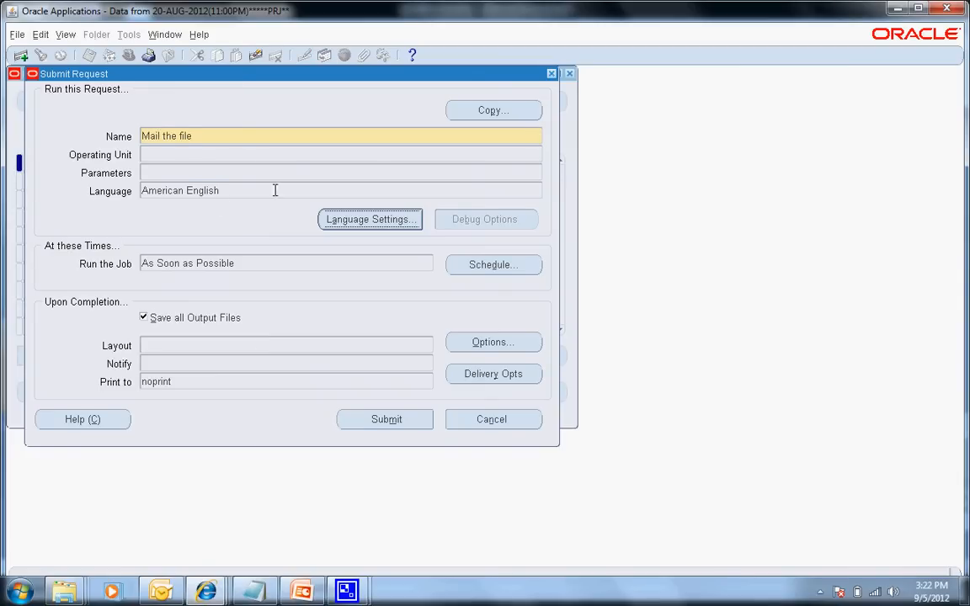
left_click(359, 423)
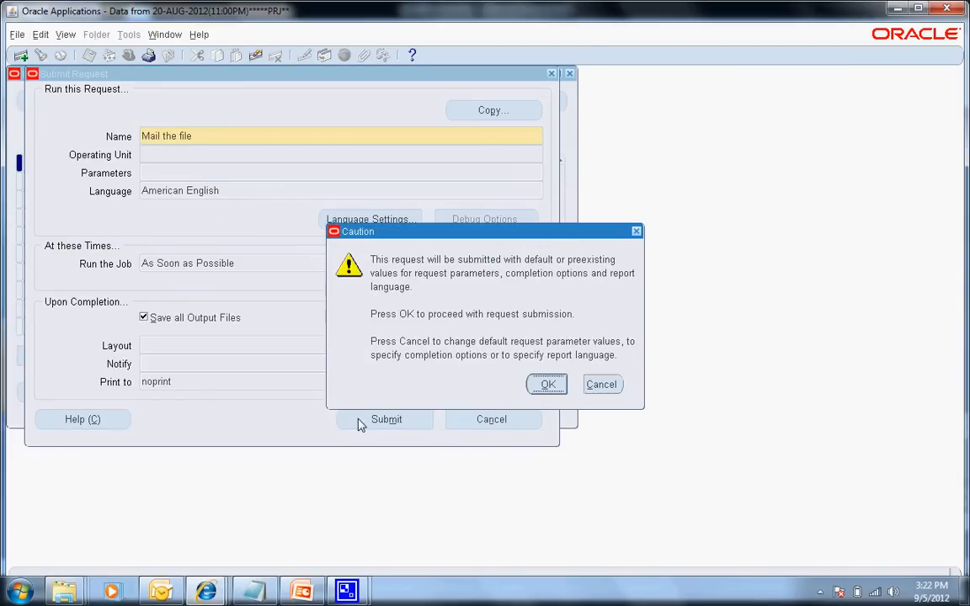
left_click(547, 385)
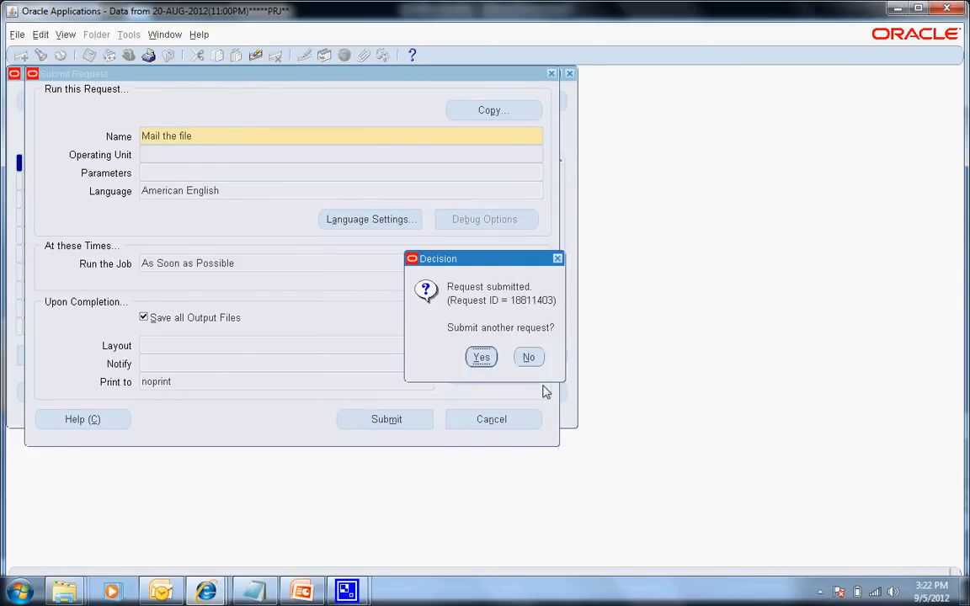
left_click(528, 357)
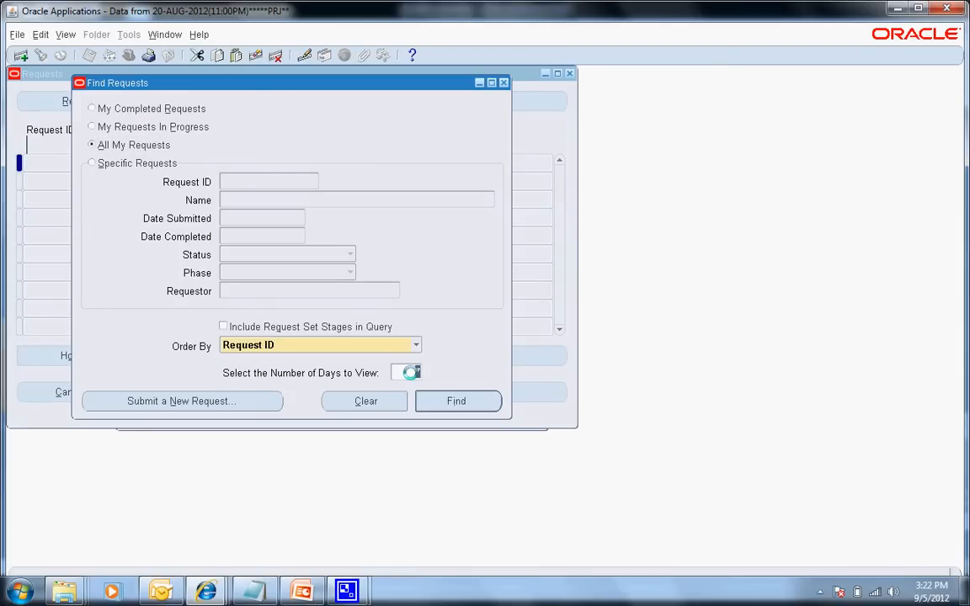
Find all own requests from the last 1 day and refresh the list to track the Mail the file request to completion.
left_click(455, 402)
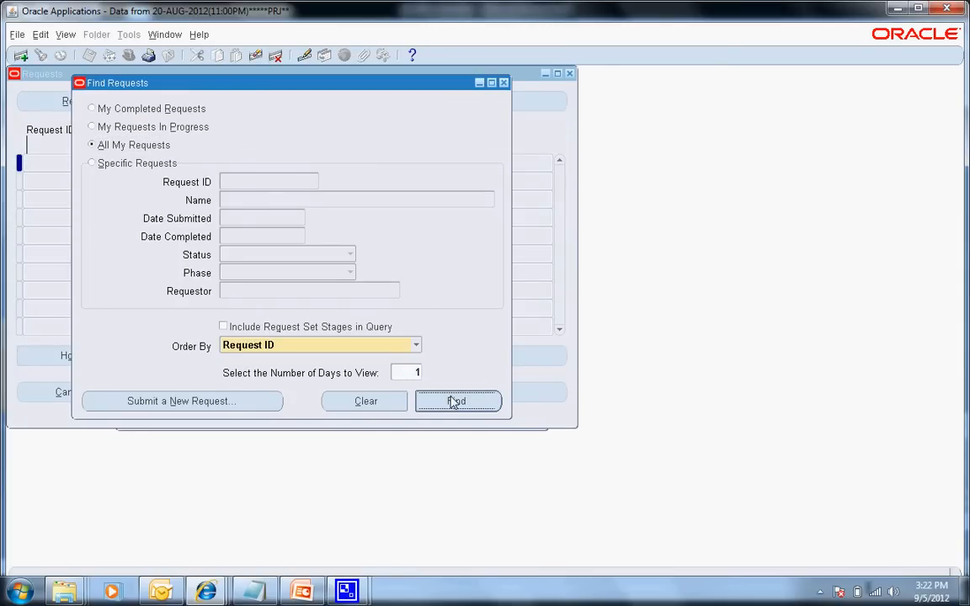
left_click(97, 105)
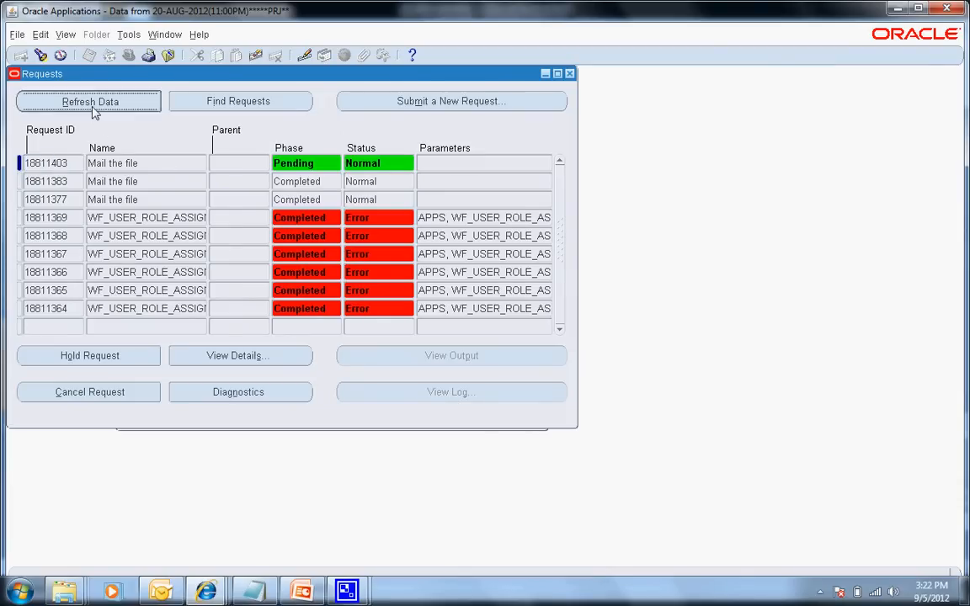
left_click(92, 107)
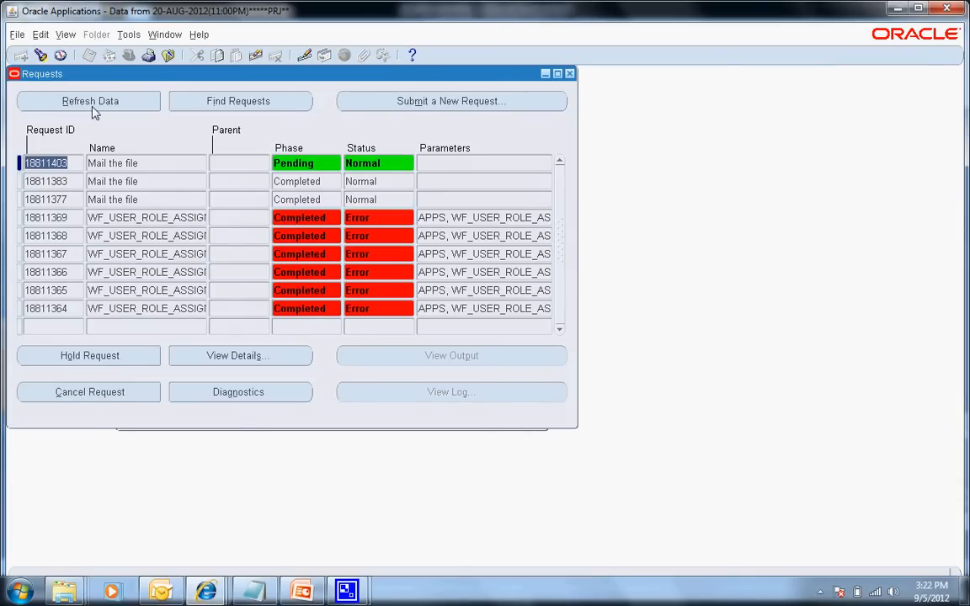
left_click(93, 108)
left_click(87, 104)
left_click(87, 103)
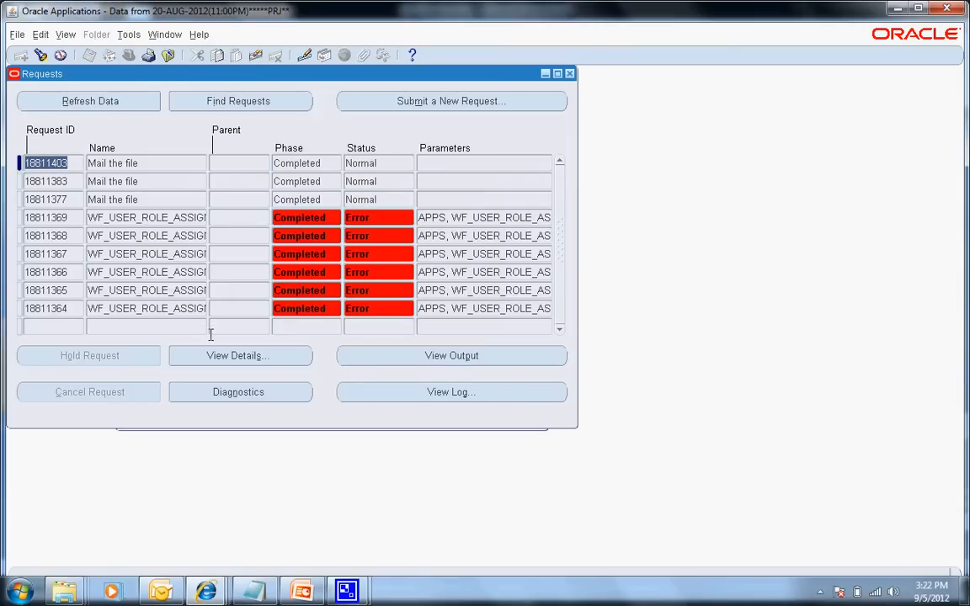
Switch to Outlook and open the newly arrived email about the 3 attached mf files from ebusapp.
mouse_move(167, 596)
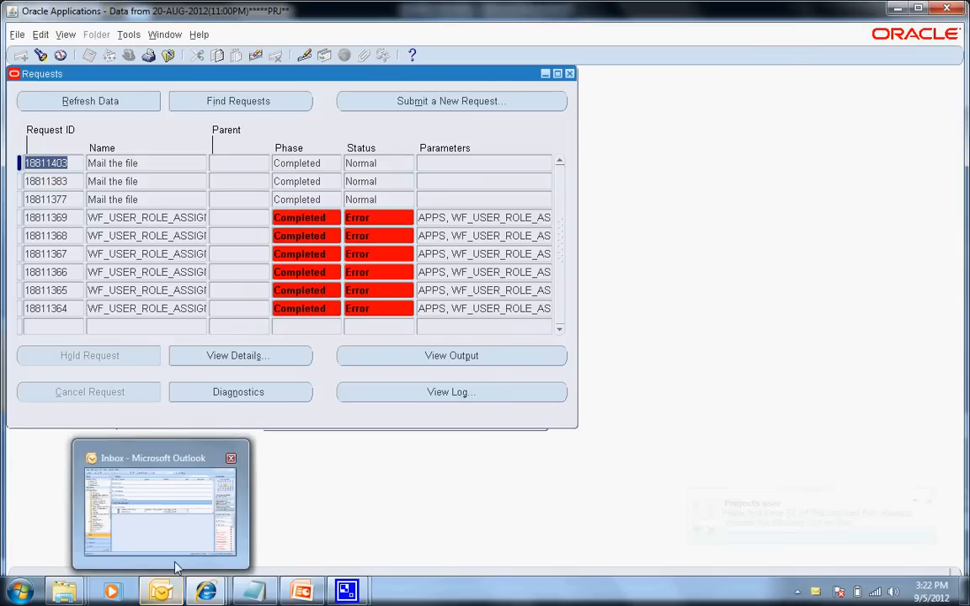
mouse_move(177, 568)
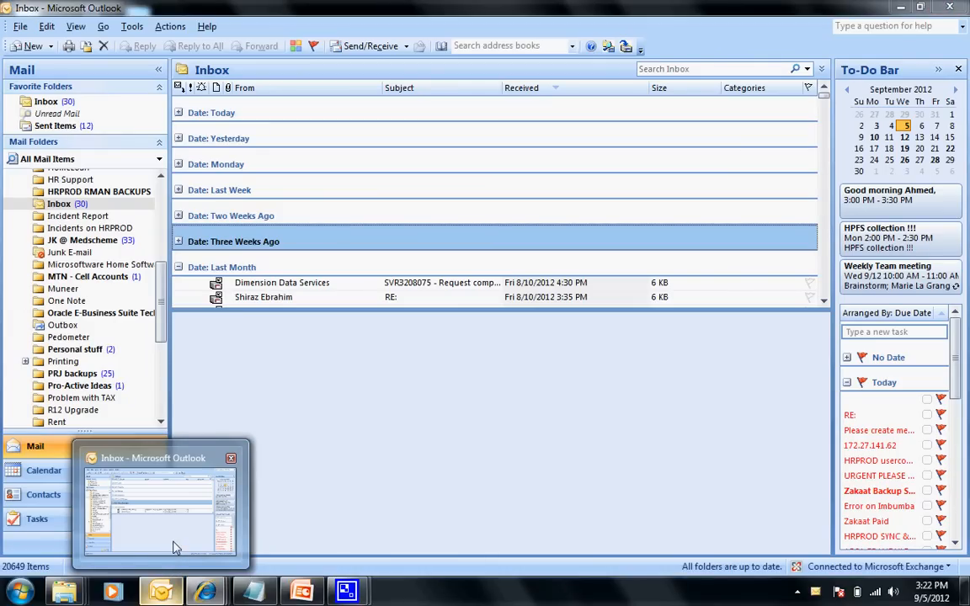
left_click(174, 543)
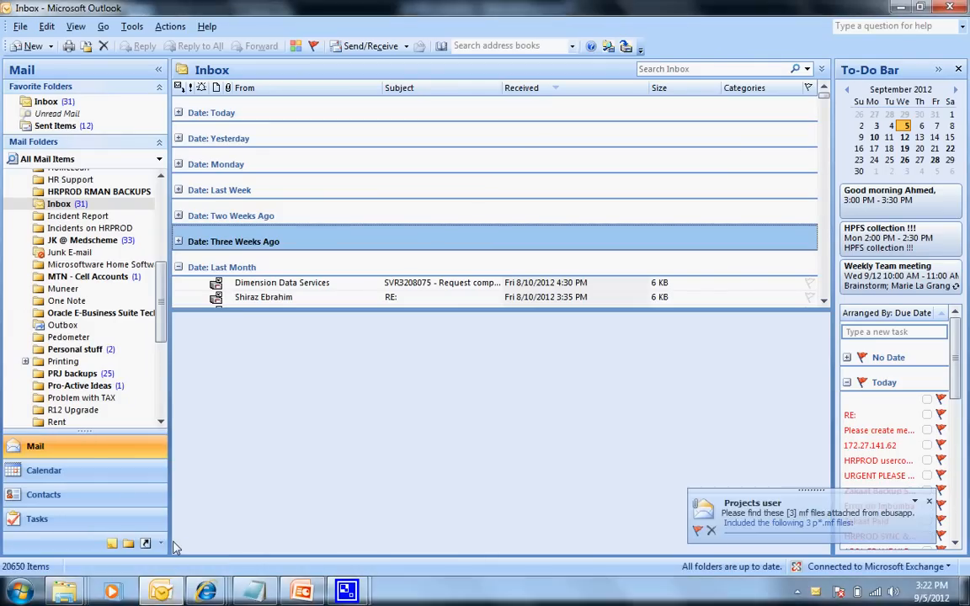
left_click(773, 526)
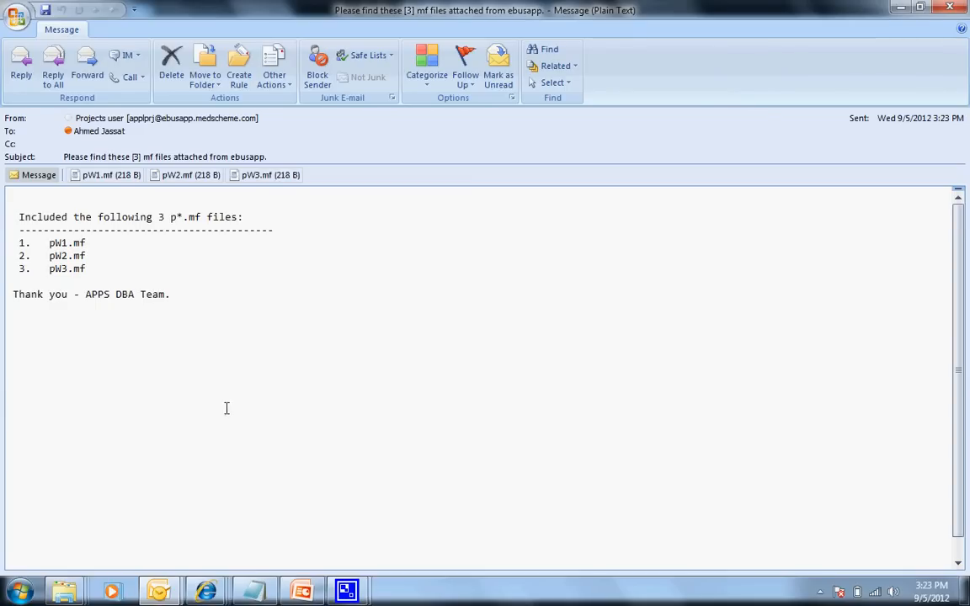
Switch to the MF-file-extraction presentation in PowerPoint and start the slide show from slide 12.
left_click(309, 594)
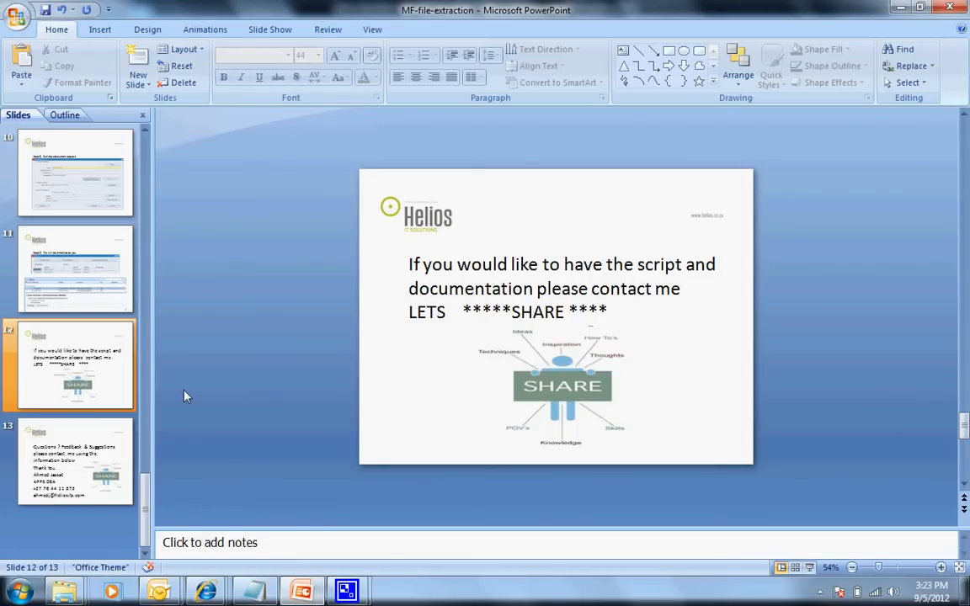
left_click(99, 358)
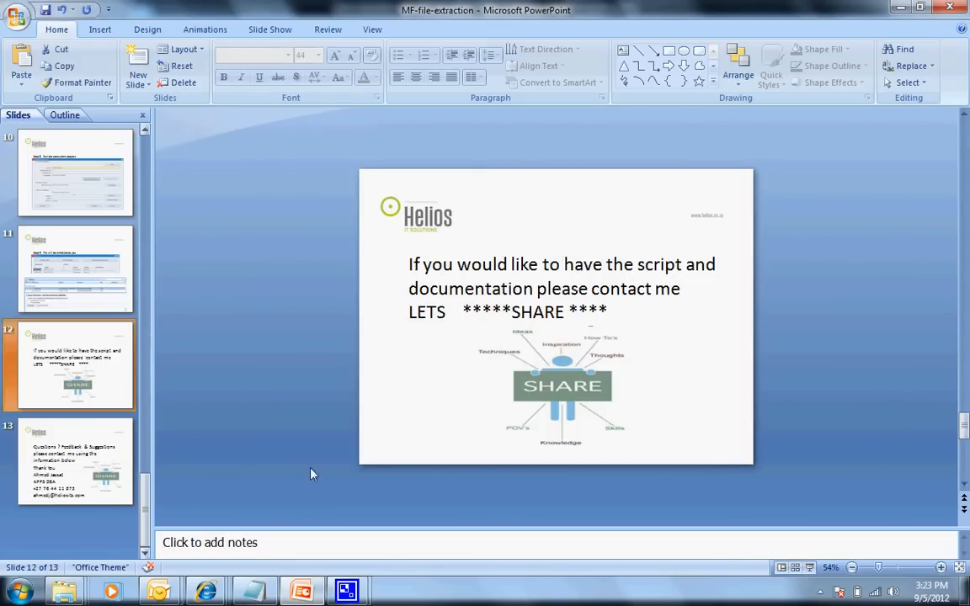
left_click(809, 568)
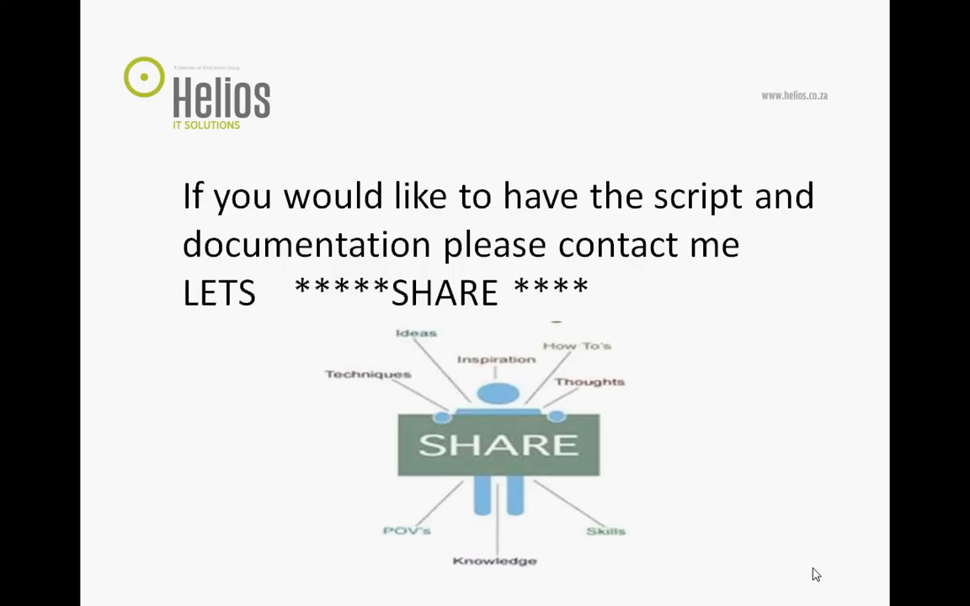